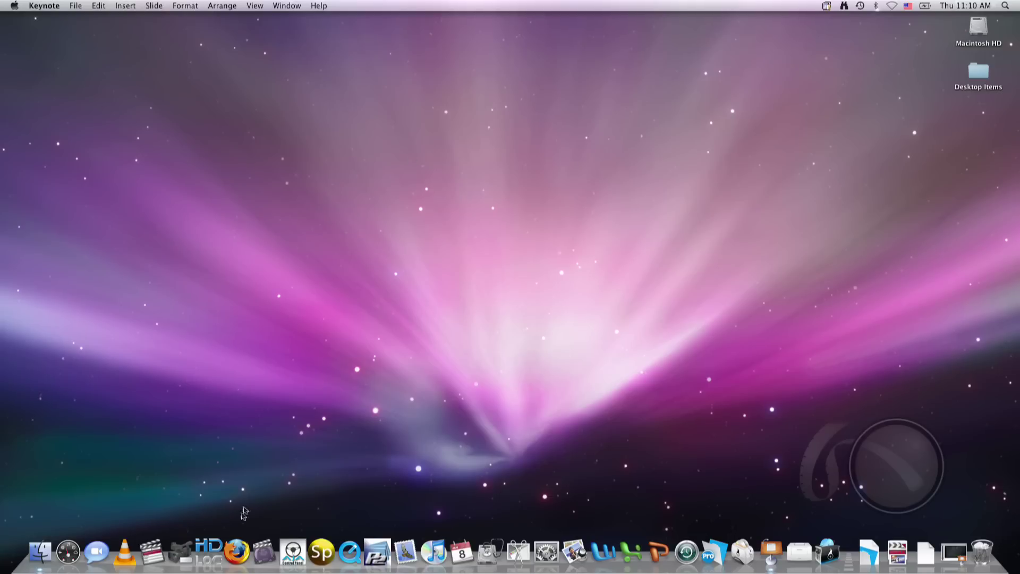
# Step: Switch to Firefox and launch the FireFTP add-on
pyautogui.click(237, 551)
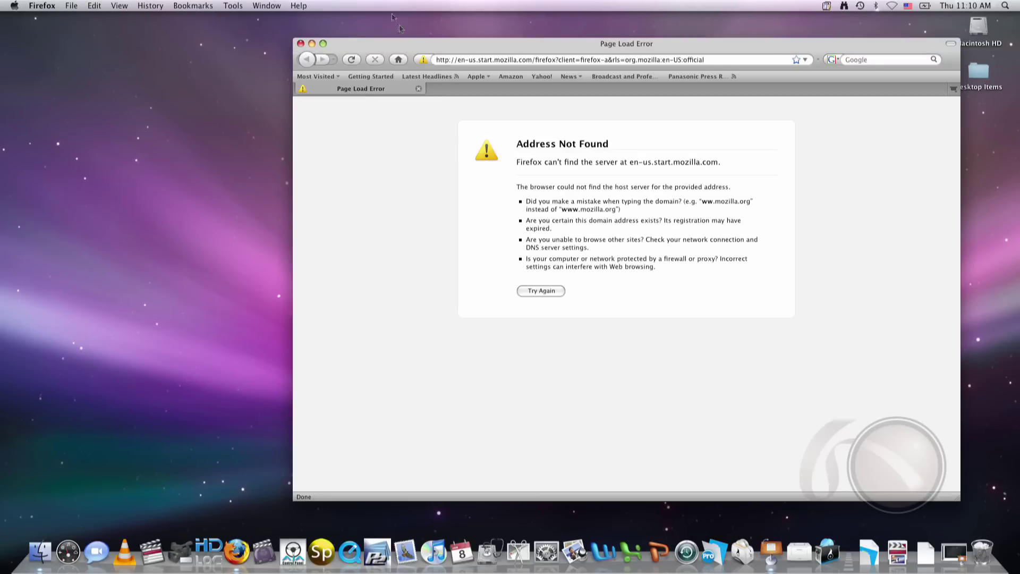
pyautogui.click(220, 4)
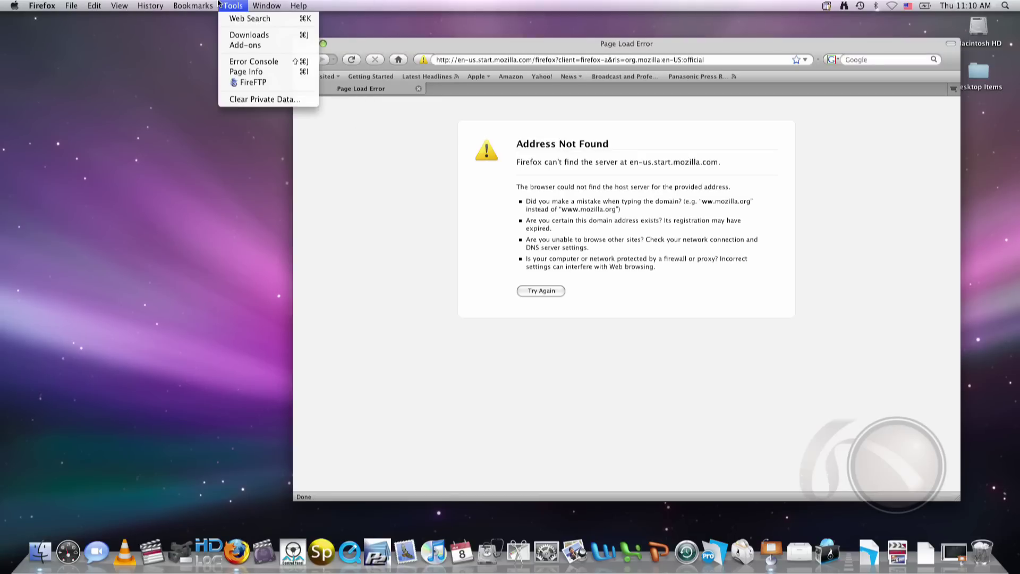
pyautogui.click(246, 80)
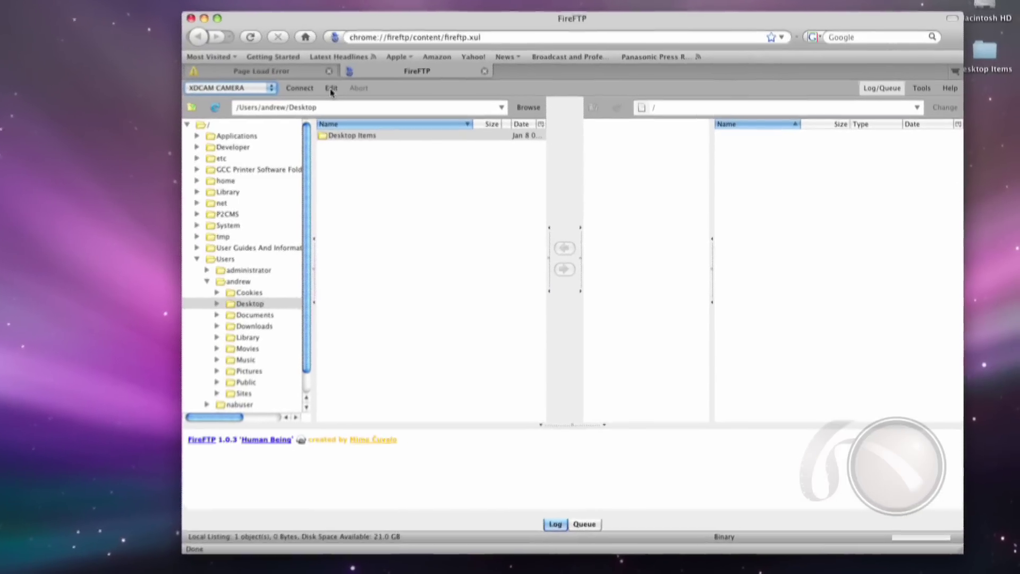
# Step: Review the host, login and password fields of the XDCAM CAMERA account in the Account Manager and accept the settings
pyautogui.click(376, 97)
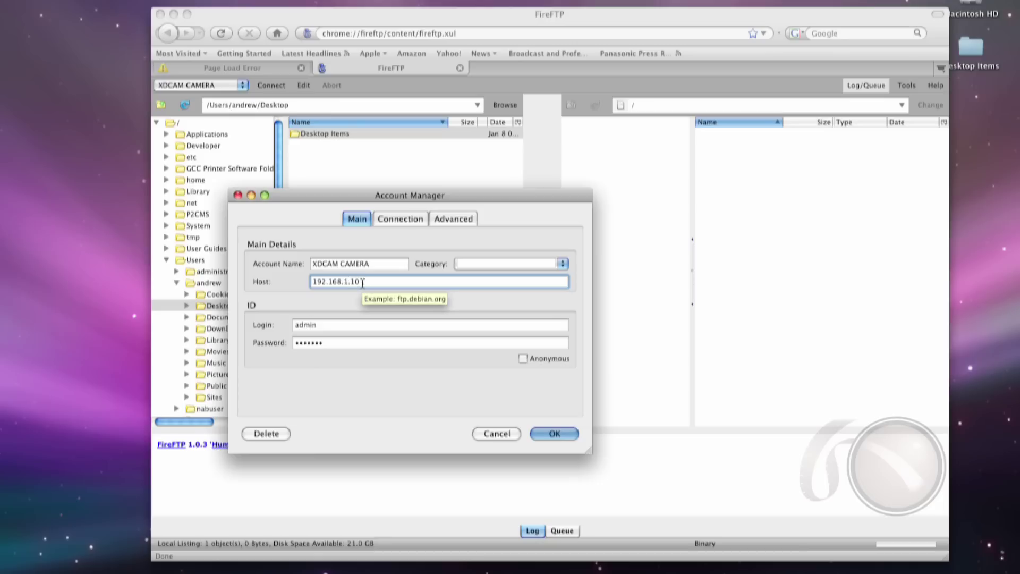
pyautogui.click(354, 325)
pyautogui.click(356, 344)
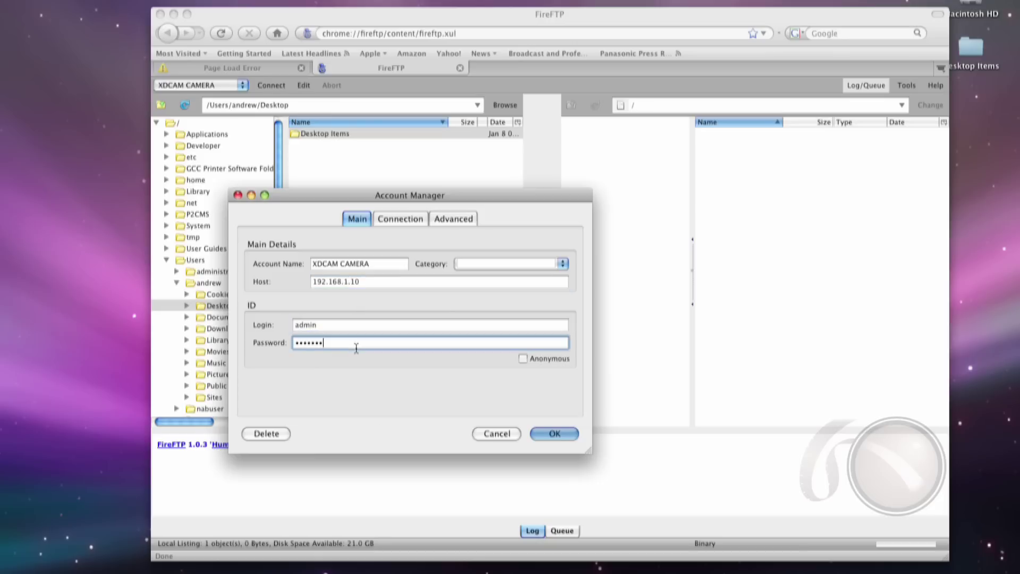
pyautogui.click(338, 326)
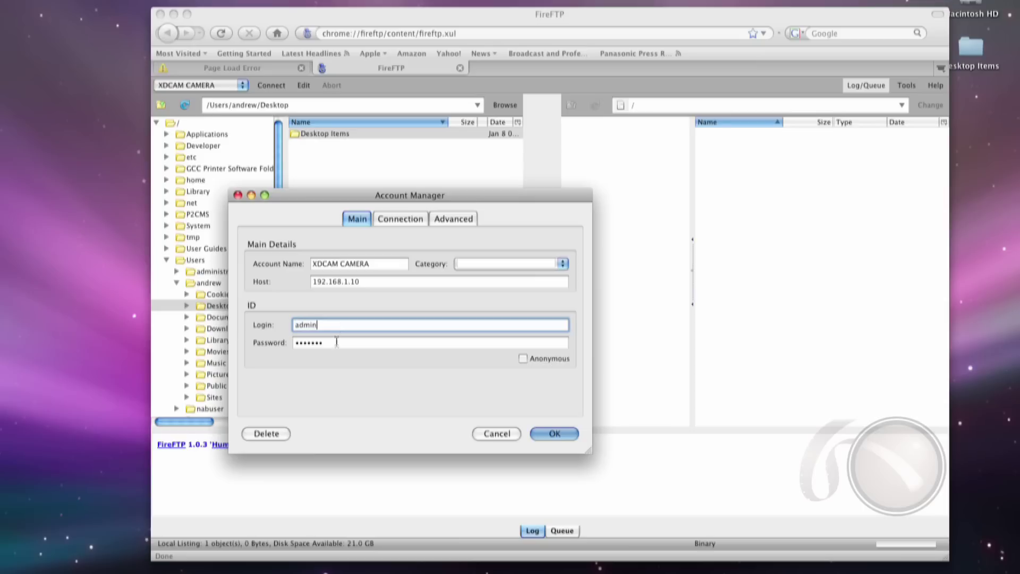
pyautogui.click(336, 344)
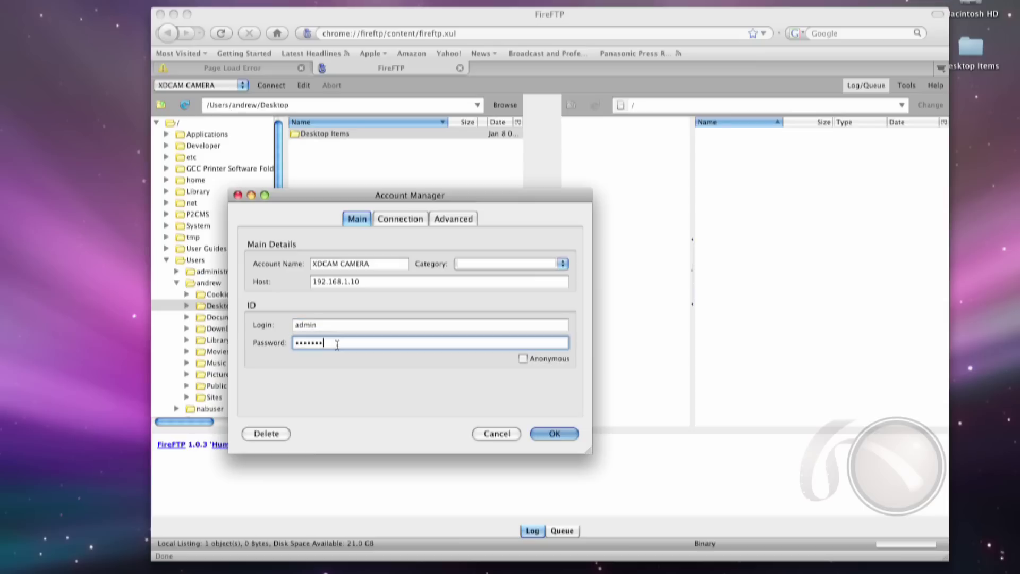
pyautogui.click(556, 434)
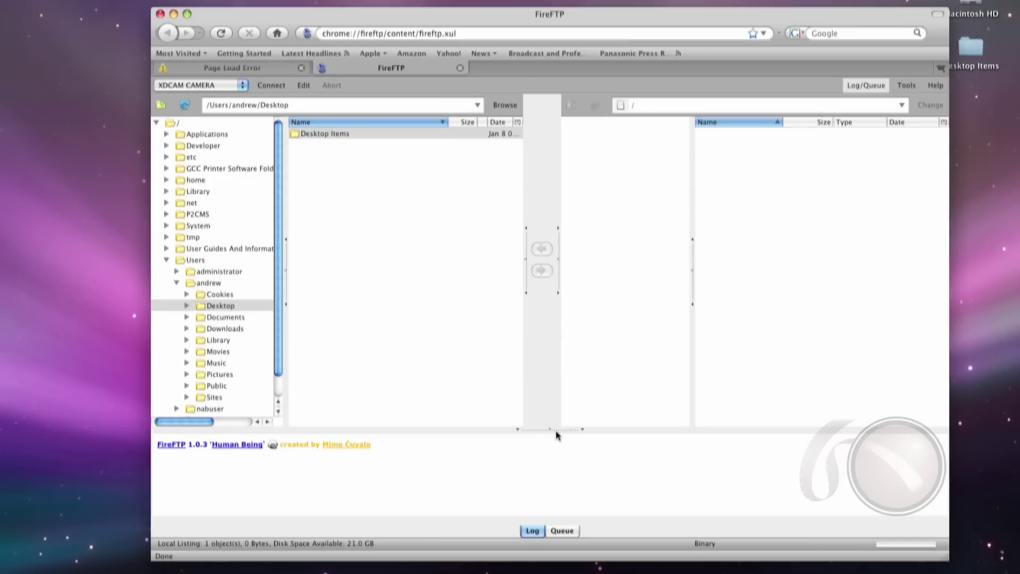
# Step: Connect to the XDCAM CAMERA account and look through the remote folders from Clip to Sub, returning to Clip
pyautogui.click(264, 86)
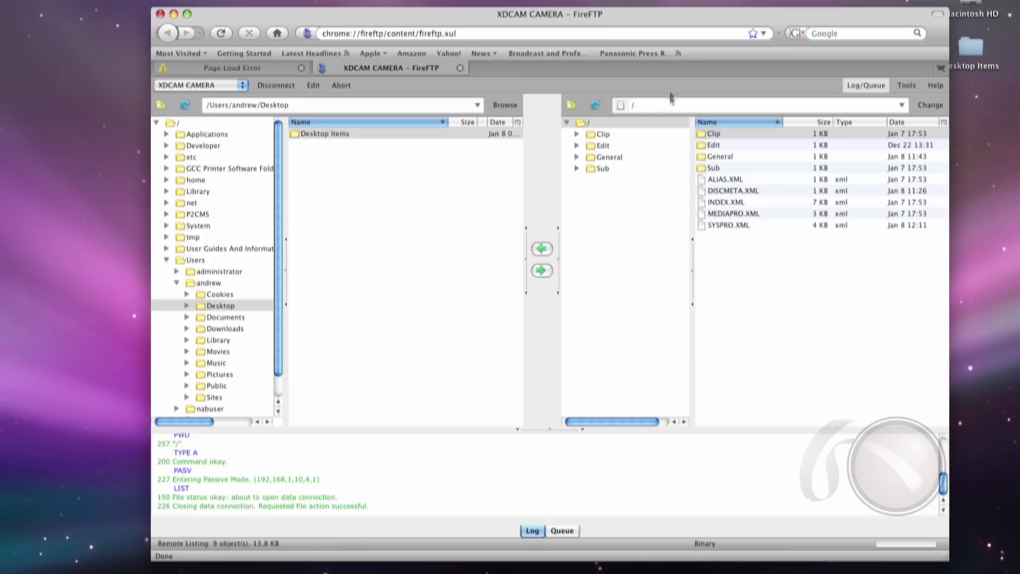
pyautogui.click(624, 136)
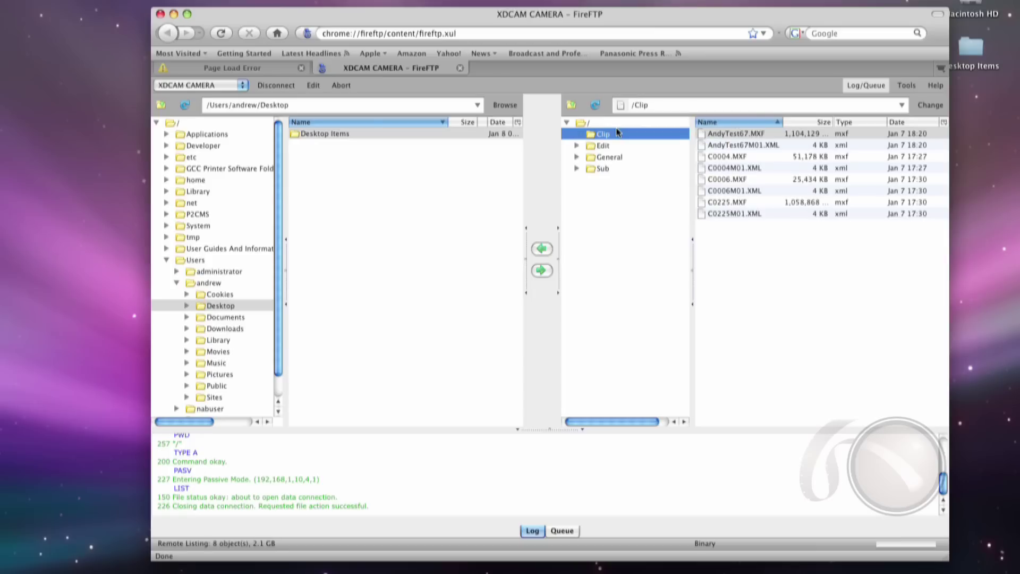
pyautogui.press('Down')
pyautogui.press('Down')
pyautogui.press('Down')
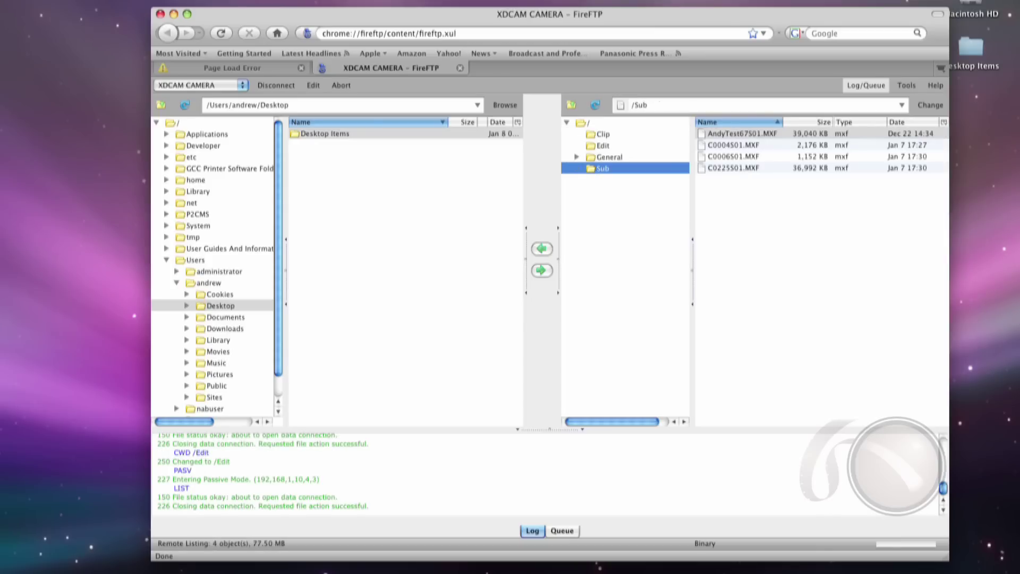
pyautogui.press('Up')
pyautogui.press('Up')
pyautogui.press('Up')
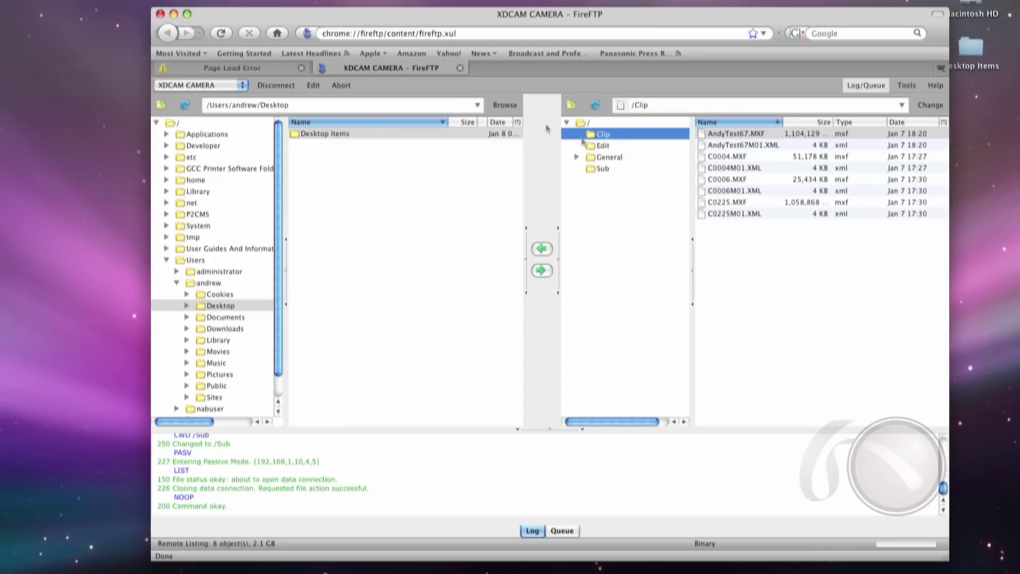
# Step: Collapse the remote folder tree and download an MXF clip from the camera's Clip folder to the local Desktop folder
pyautogui.click(745, 215)
pyautogui.press('super+a')
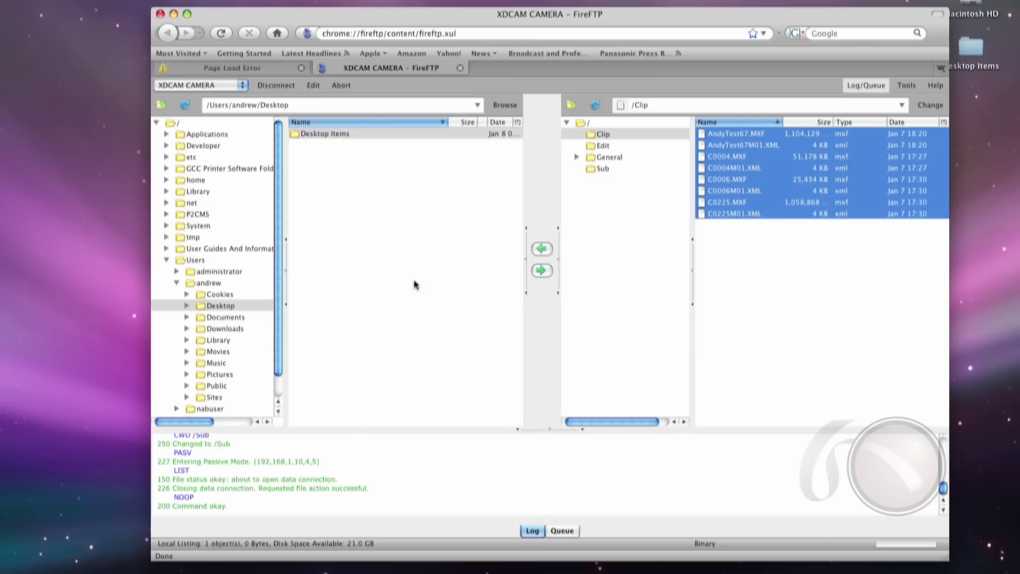
pyautogui.click(277, 300)
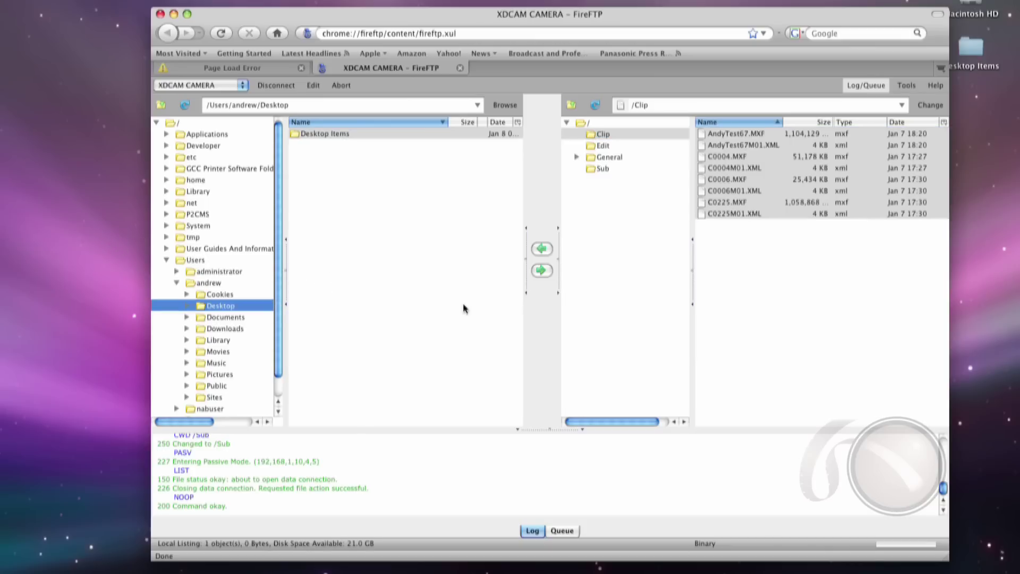
pyautogui.click(686, 247)
pyautogui.click(672, 201)
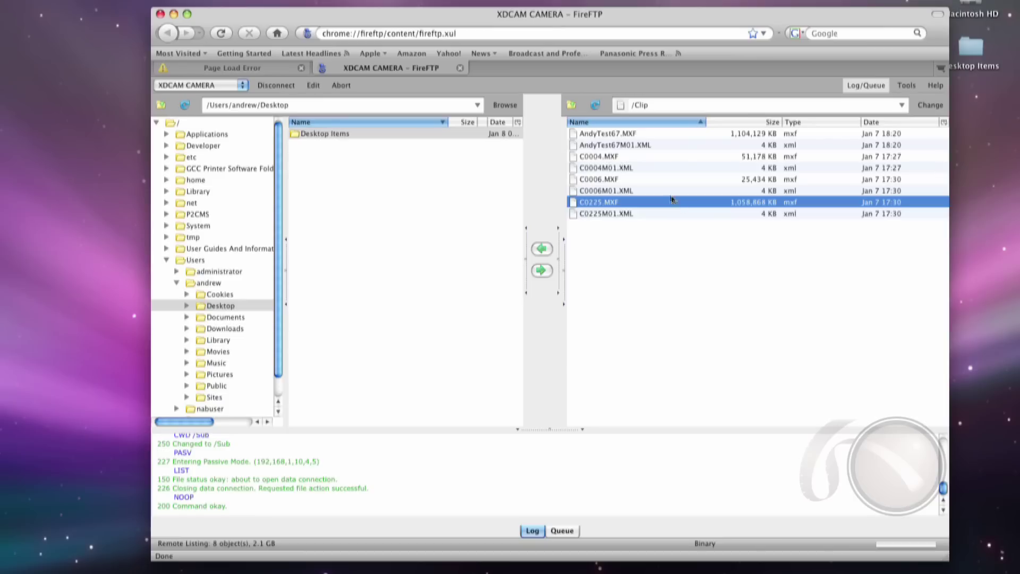
pyautogui.click(542, 249)
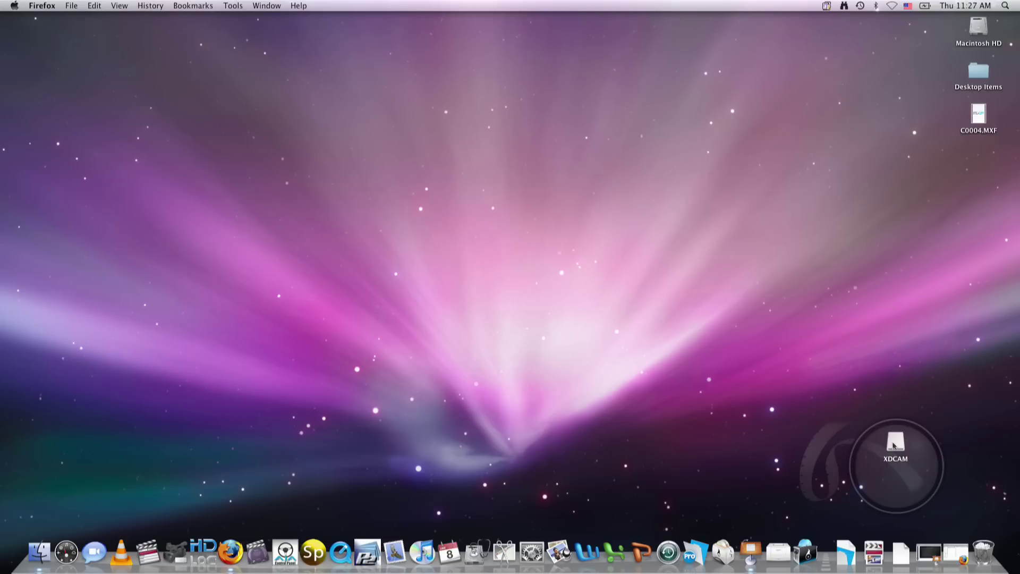
# Step: Move the XDCAM drive icon toward the middle of the desktop, and open the drive's PROAV folder in Finder
pyautogui.moveTo(848, 290); pyautogui.dragTo(848, 290)
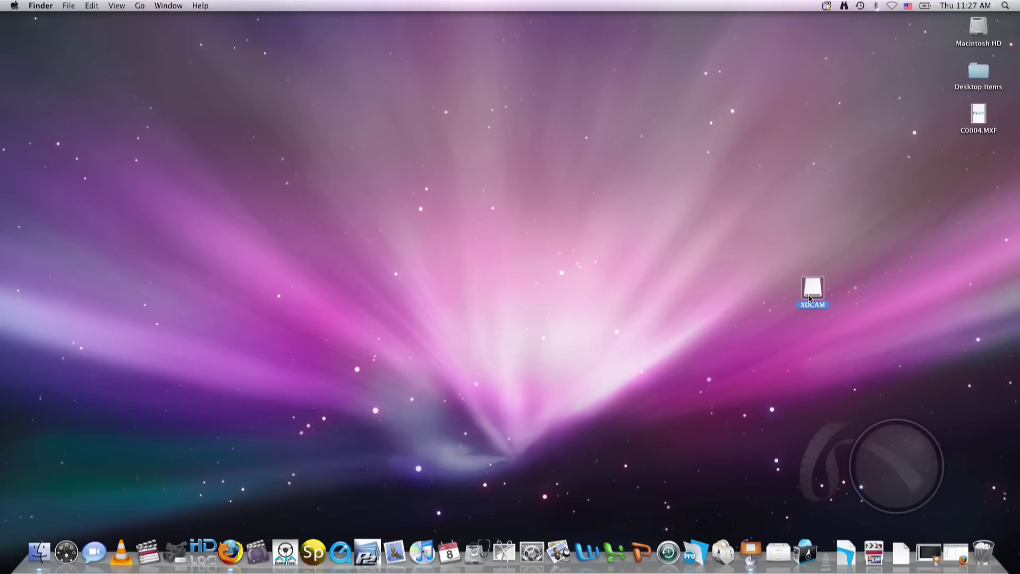
pyautogui.doubleClick(811, 291)
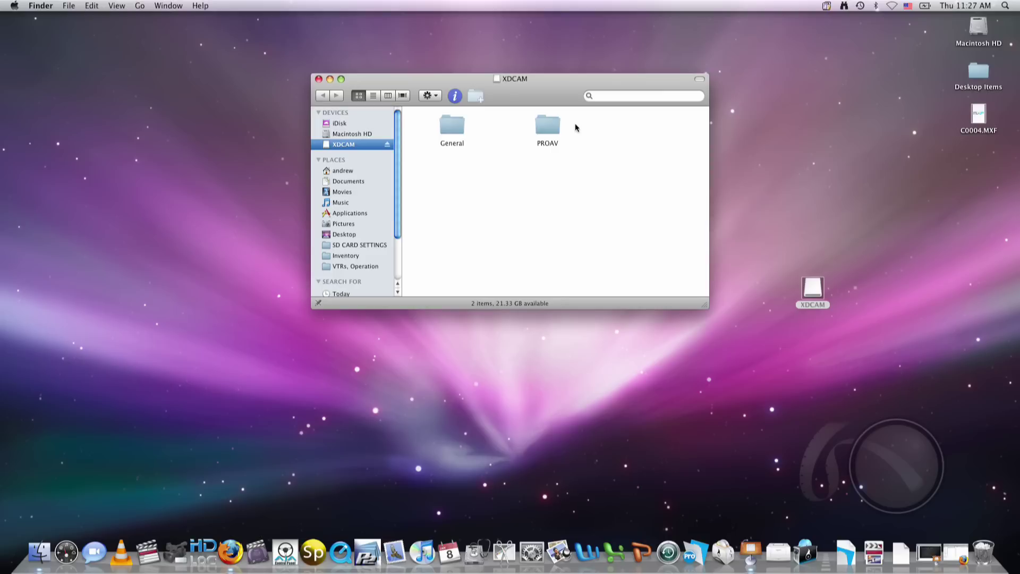
pyautogui.click(551, 133)
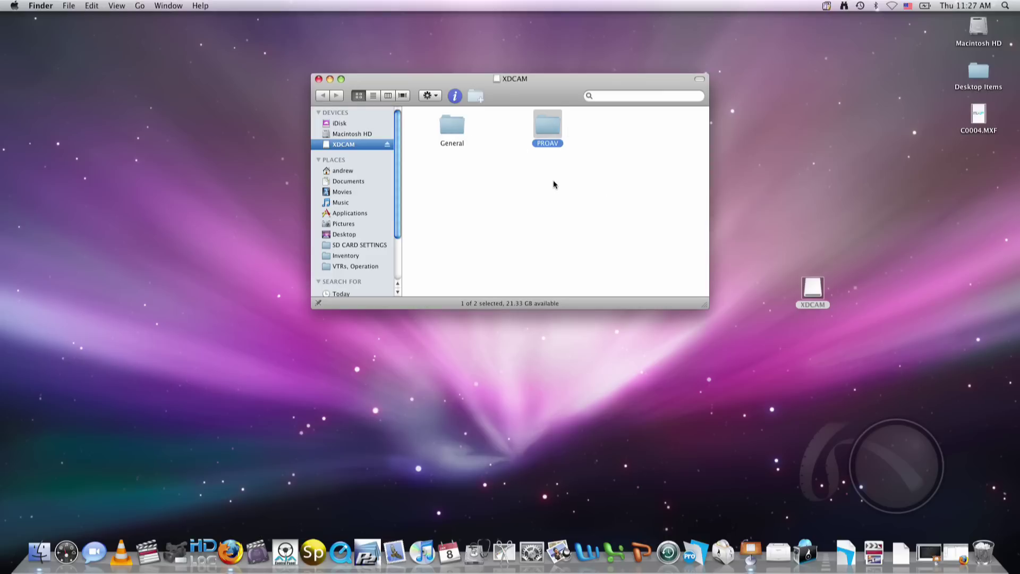
pyautogui.doubleClick(544, 118)
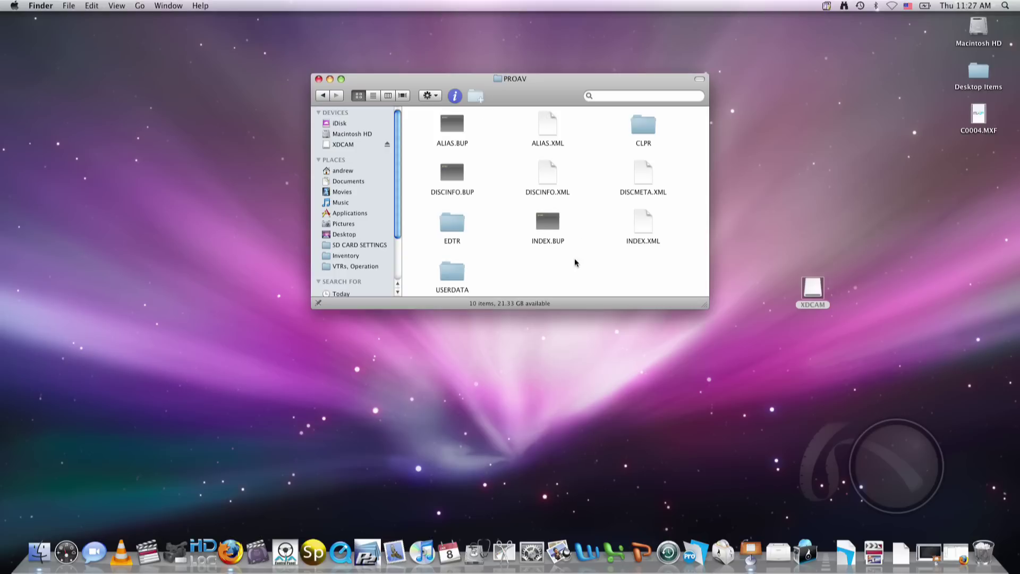
# Step: Switch to XDCAM Transfer and view the information and logging details of the TITLE00001.MXF clip
pyautogui.click(254, 551)
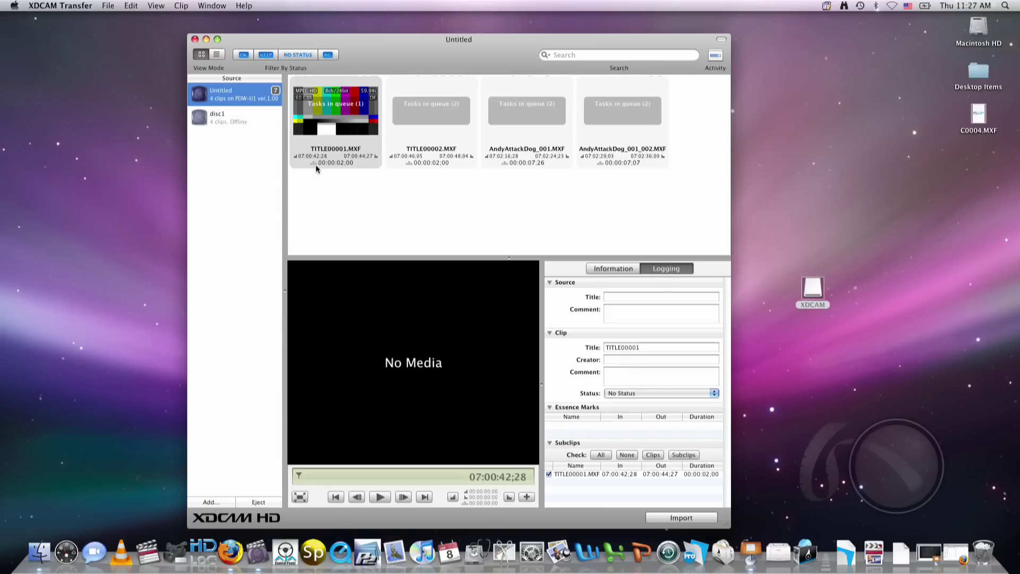
pyautogui.click(616, 271)
pyautogui.click(664, 268)
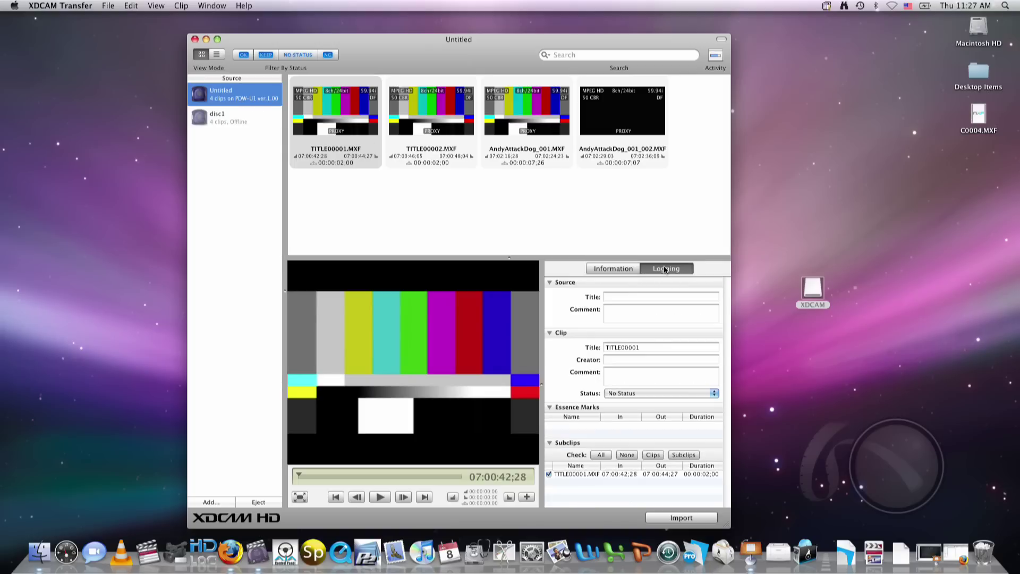